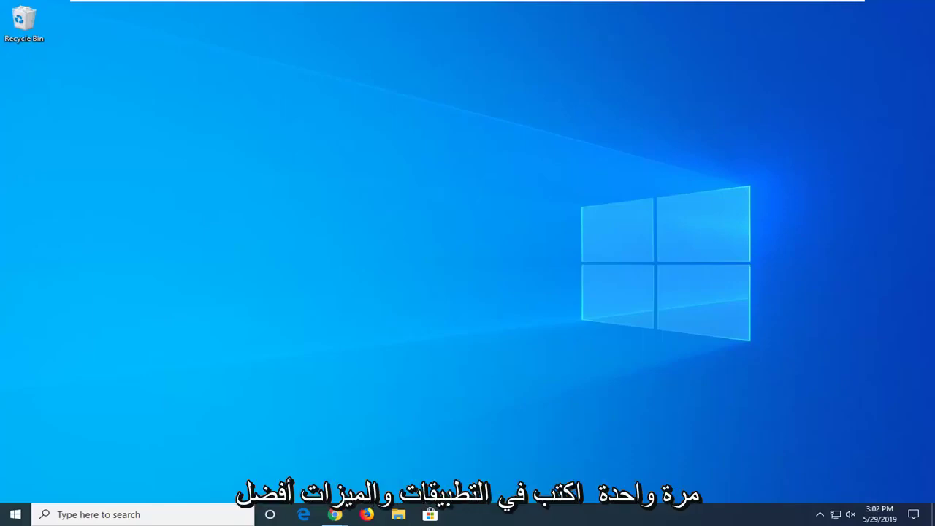
Search the Start menu for 'apps and features' and open that System settings page.
{"action": "left_click", "coordinate": [15, 514]}
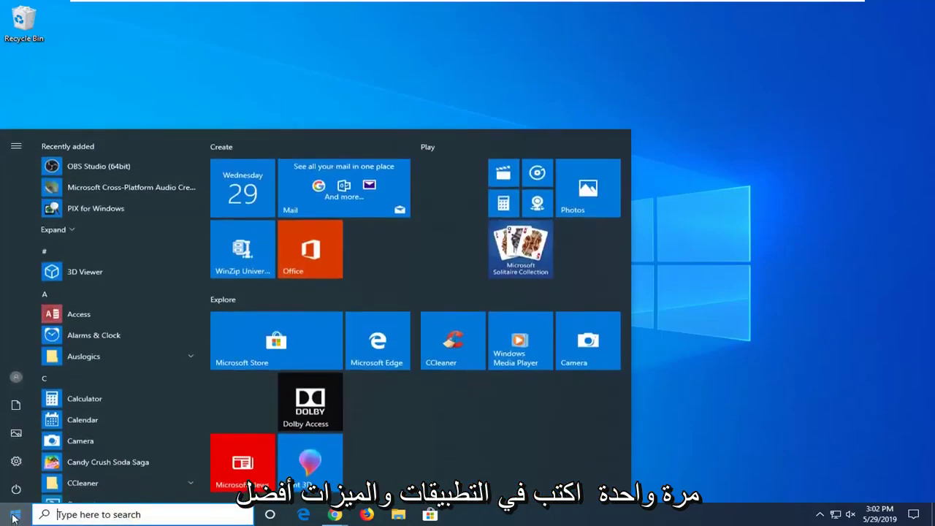
{"action": "type", "text": "apps and features"}
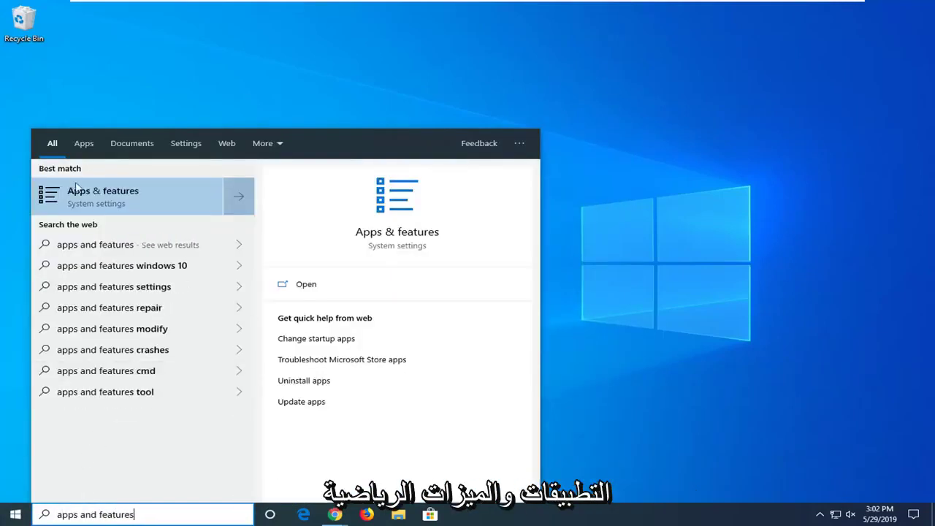
{"action": "left_click", "coordinate": [152, 198]}
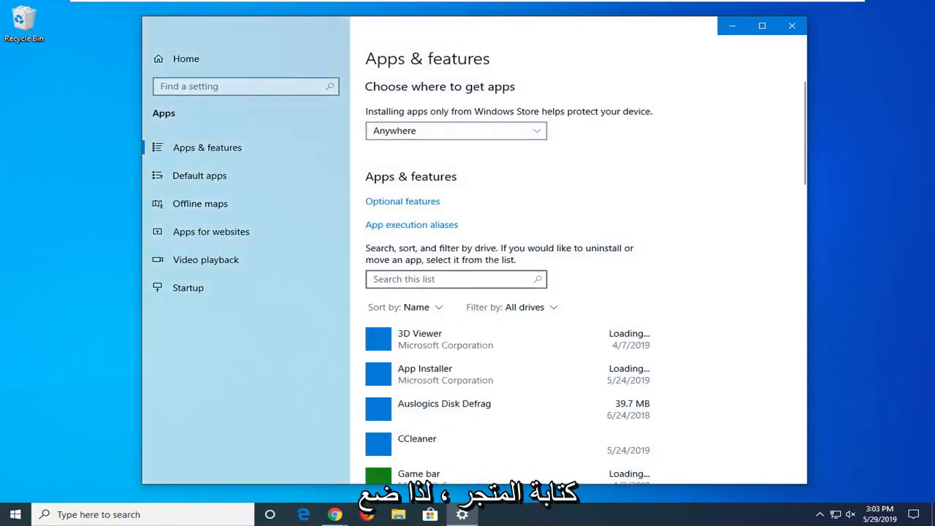
Filter the installed apps list for 'store' and open Microsoft Store's Advanced options.
{"action": "left_click", "coordinate": [404, 279]}
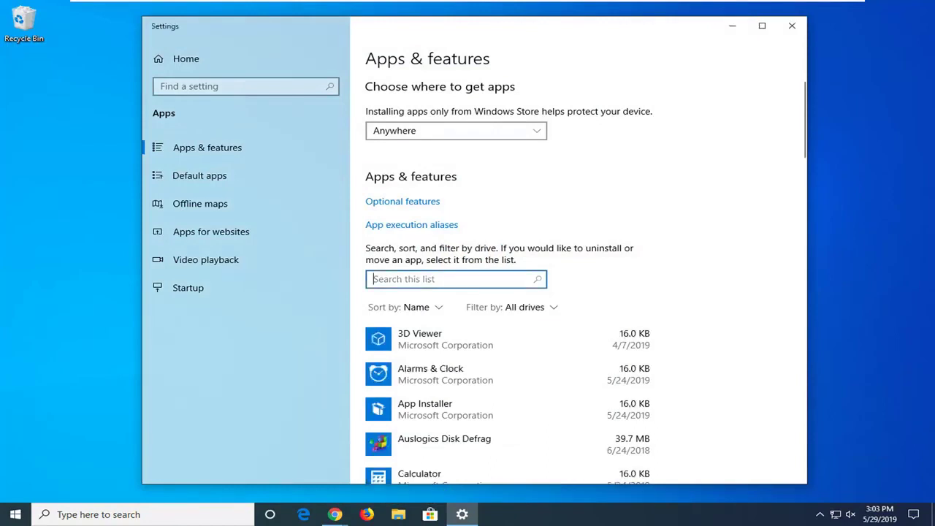
{"action": "type", "text": "store"}
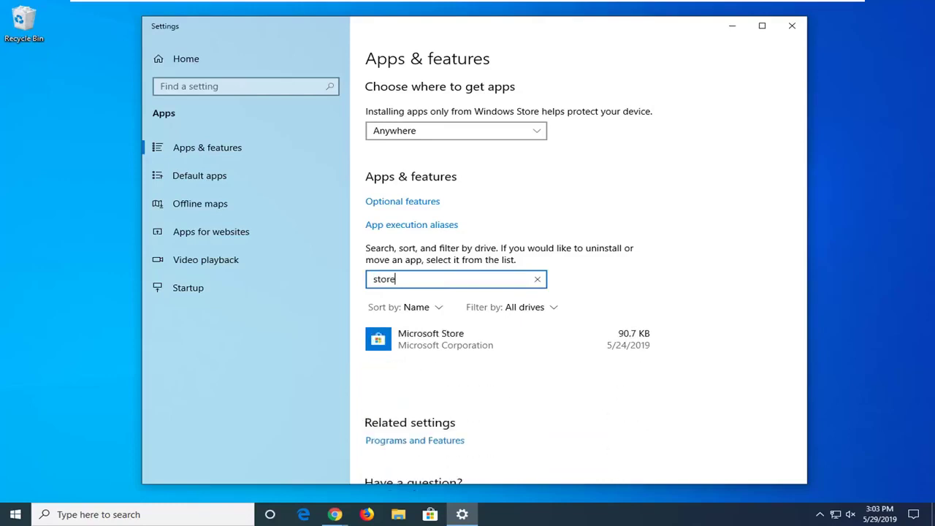
{"action": "left_click", "coordinate": [428, 346]}
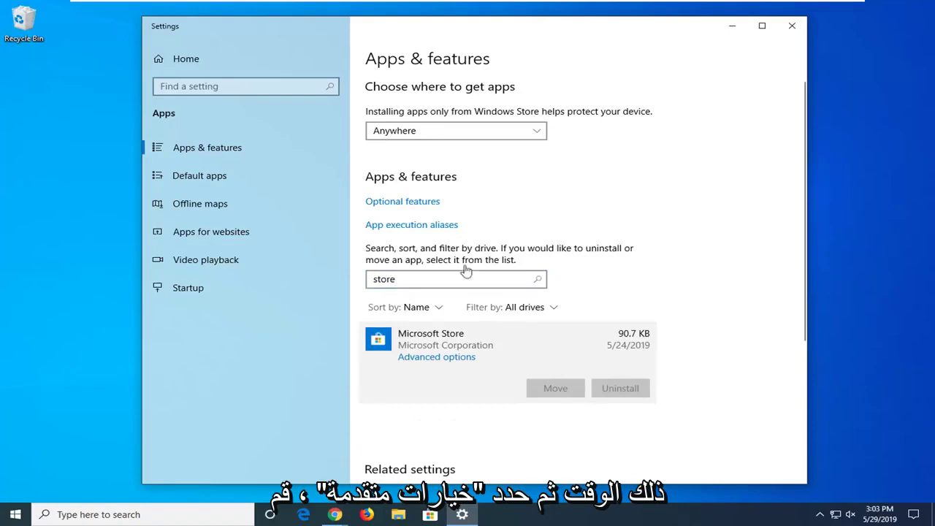
{"action": "left_click", "coordinate": [438, 358]}
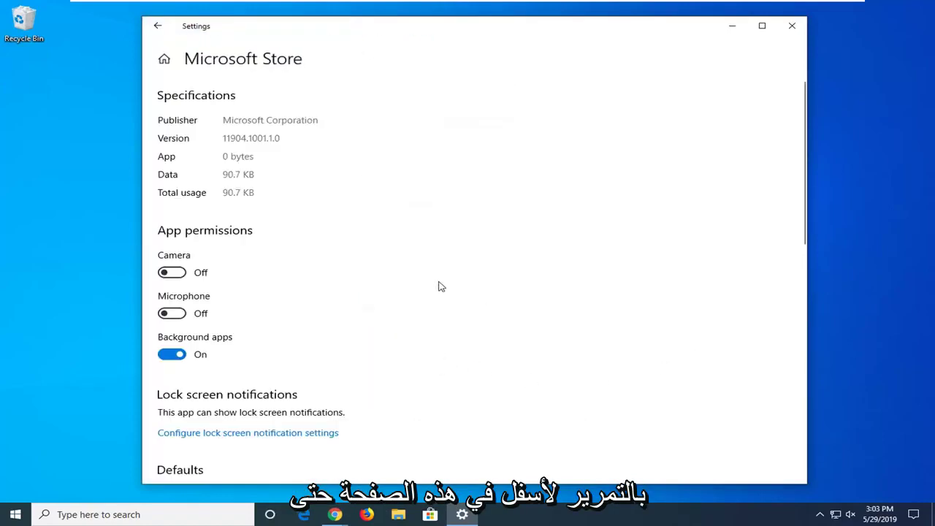
Reset Microsoft Store, confirm deleting its data, and close Settings.
{"action": "scroll", "coordinate": [437, 290], "scroll_direction": "down", "scroll_amount": 5}
{"action": "scroll", "coordinate": [437, 295], "scroll_direction": "down", "scroll_amount": 3}
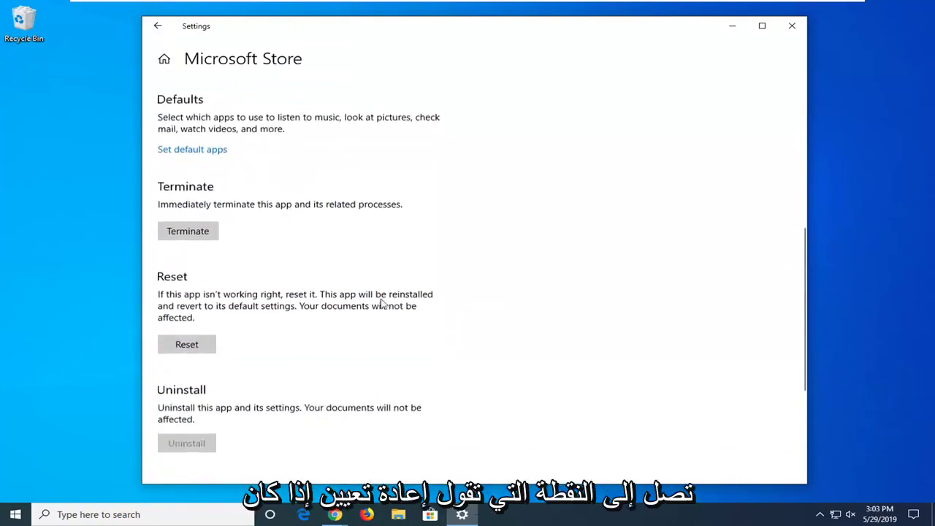
{"action": "left_click", "coordinate": [196, 346]}
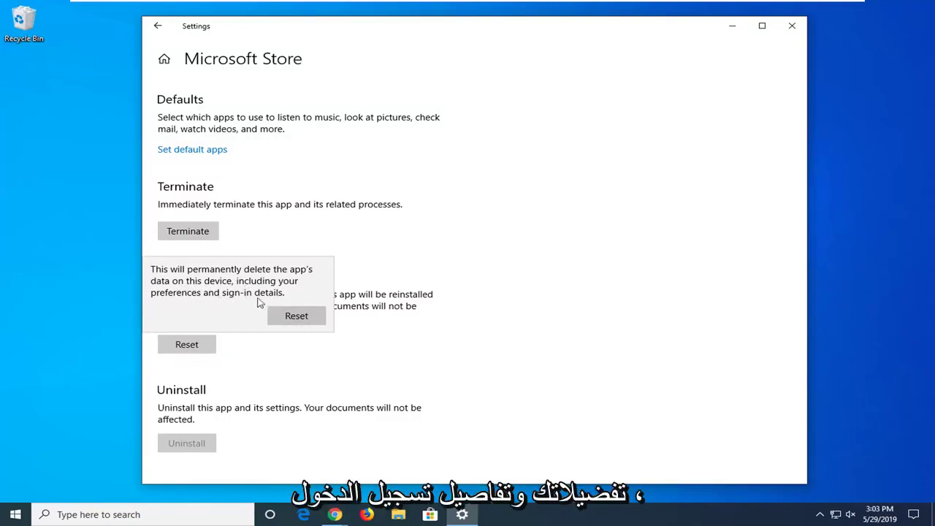
{"action": "left_click", "coordinate": [306, 319]}
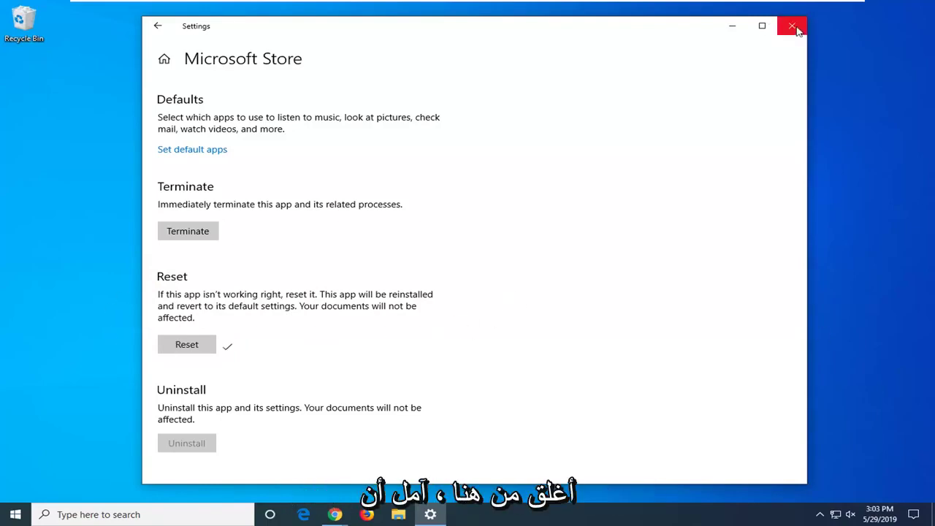
{"action": "left_click", "coordinate": [793, 27]}
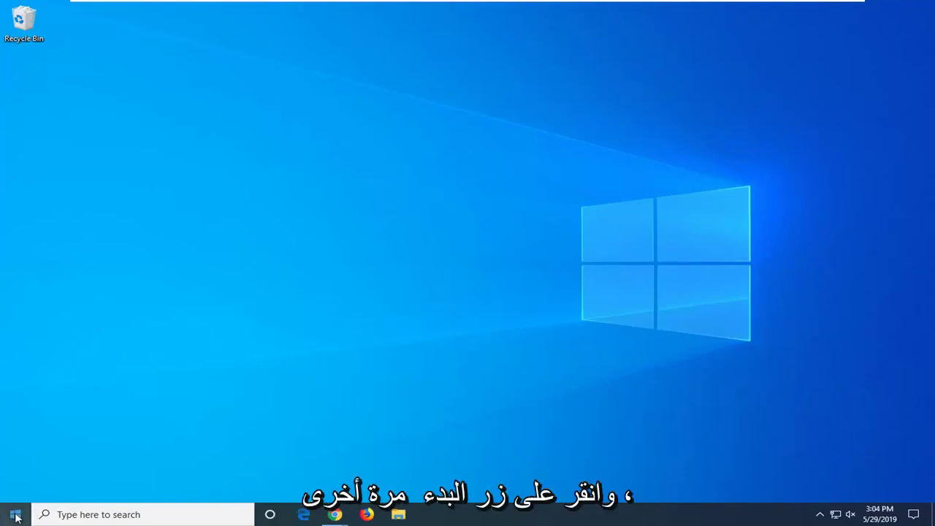
Launch Registry Editor from a 'regedit' Start search and approve the UAC elevation prompt.
{"action": "left_click", "coordinate": [16, 516]}
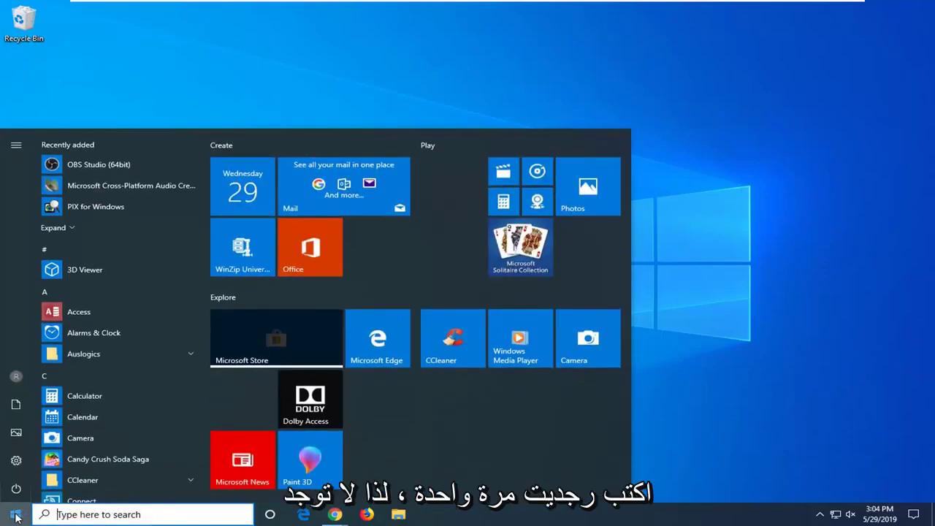
{"action": "type", "text": "regedit"}
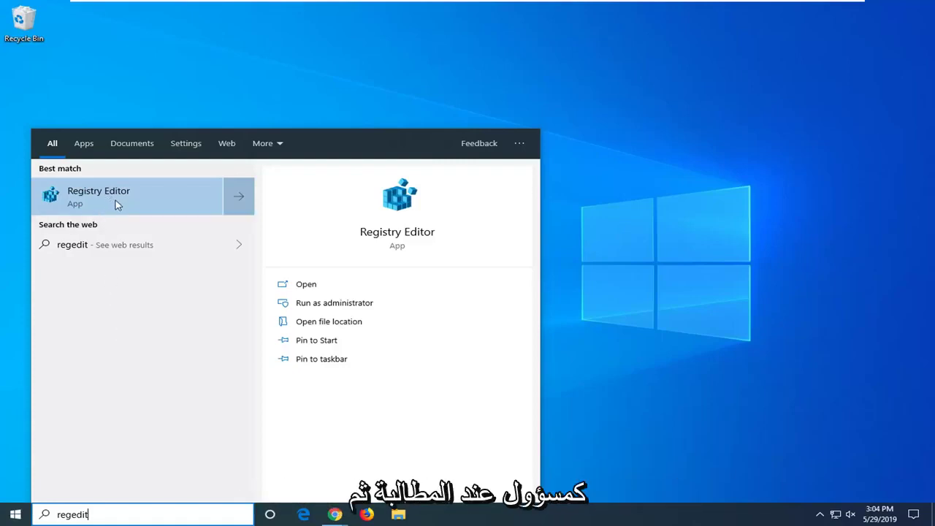
{"action": "right_click", "coordinate": [175, 203]}
{"action": "key", "text": "Escape"}
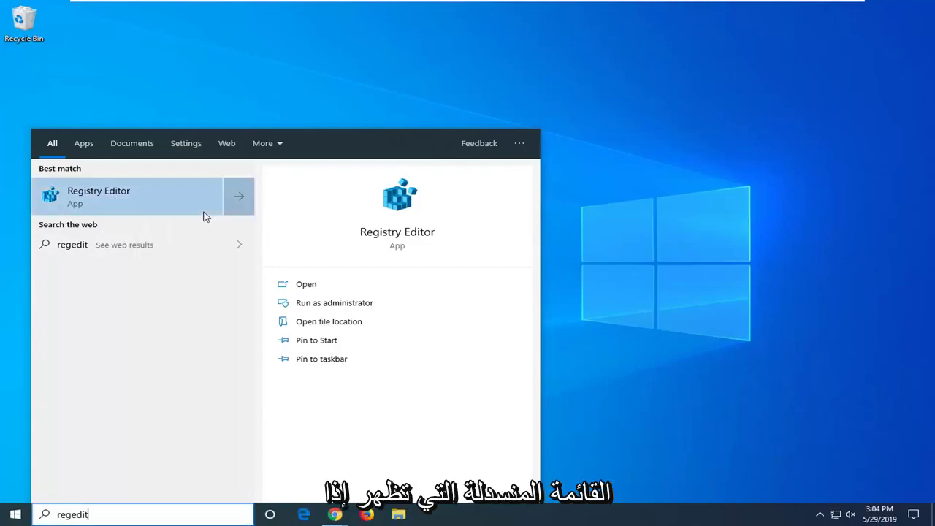
{"action": "left_click", "coordinate": [204, 216]}
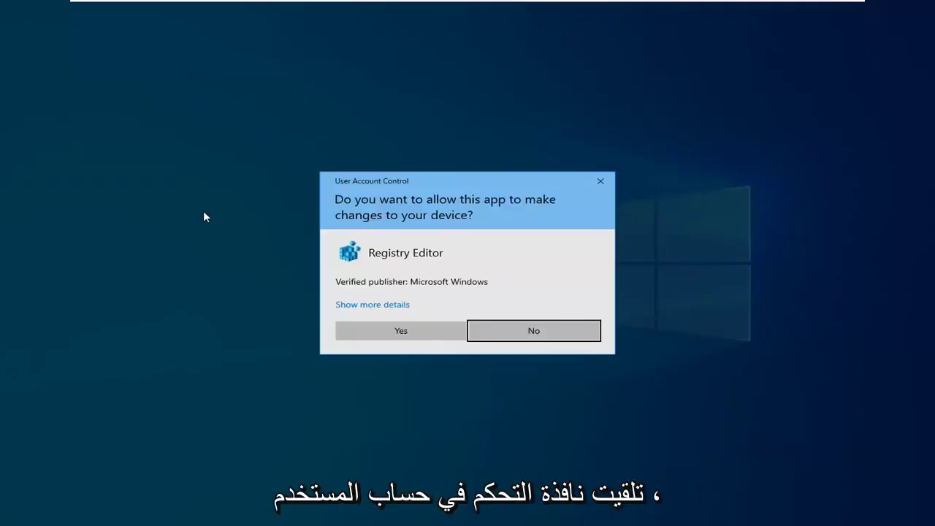
{"action": "left_click", "coordinate": [381, 335]}
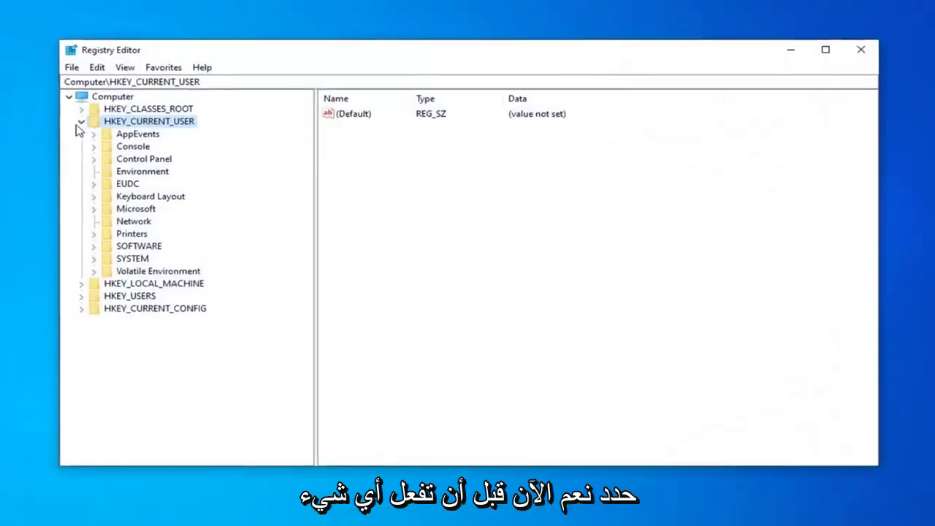
Collapse HKEY_CURRENT_USER, select Computer, and open then close the Export Registry File dialog.
{"action": "left_click", "coordinate": [73, 121]}
{"action": "left_click", "coordinate": [80, 97]}
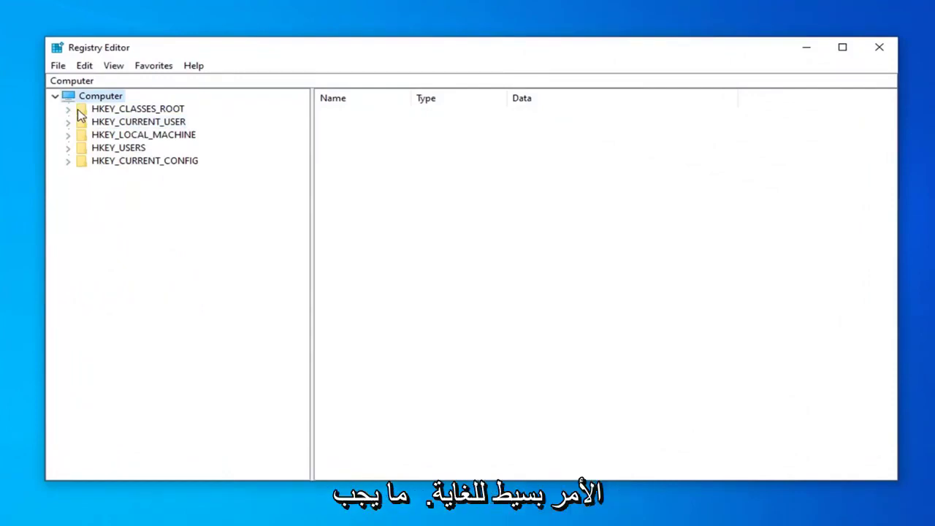
{"action": "left_click", "coordinate": [59, 67]}
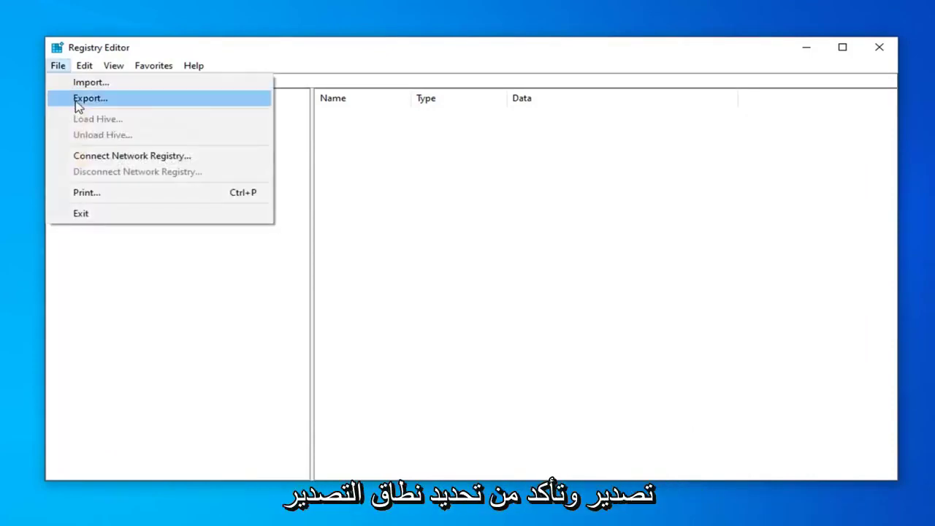
{"action": "left_click", "coordinate": [76, 99]}
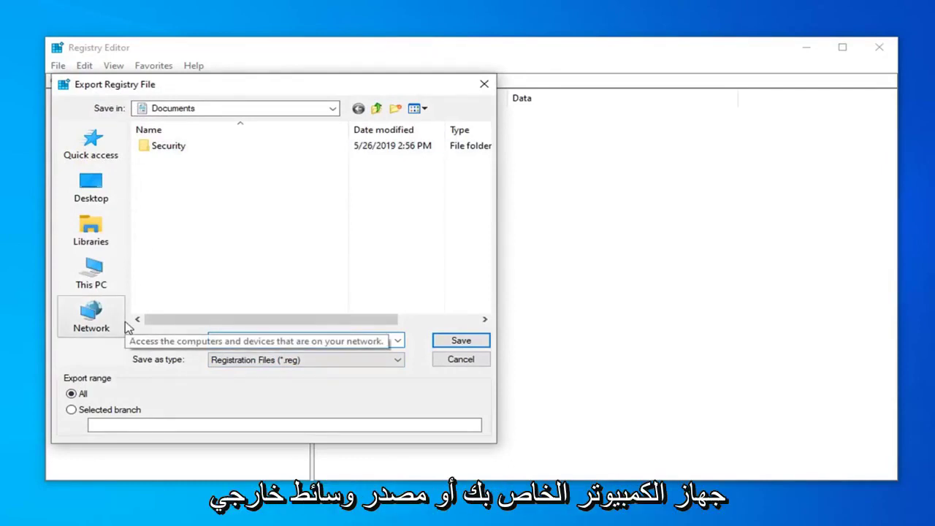
{"action": "left_click", "coordinate": [461, 361]}
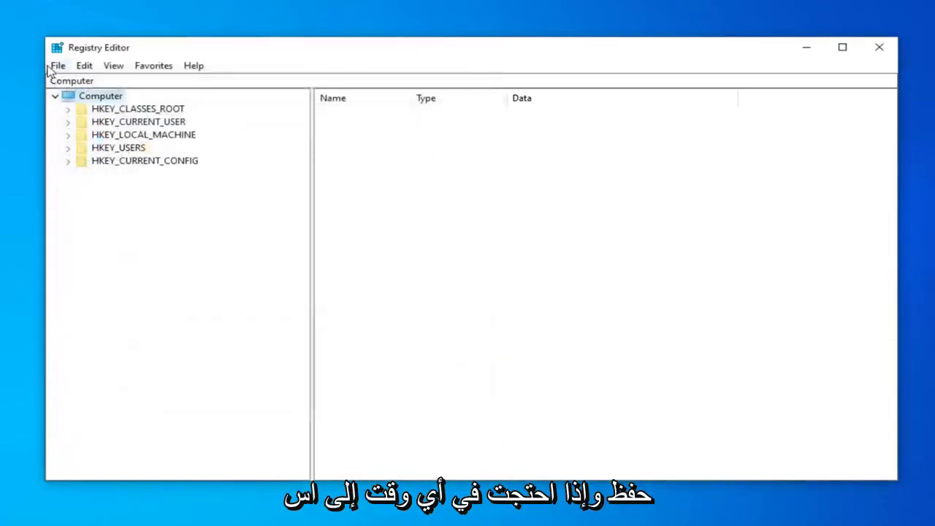
Open the Import Registry File dialog and cancel without importing anything.
{"action": "left_click", "coordinate": [57, 67]}
{"action": "left_click", "coordinate": [78, 82]}
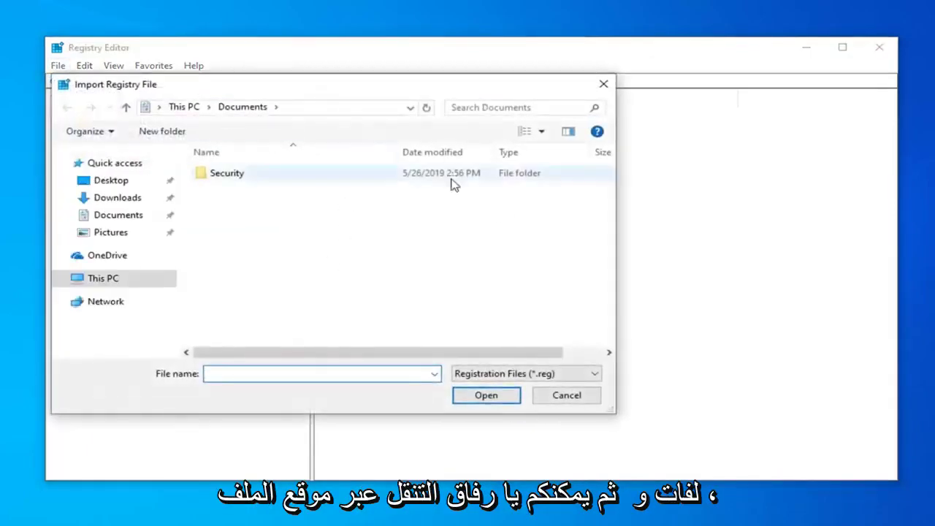
{"action": "left_click", "coordinate": [557, 395]}
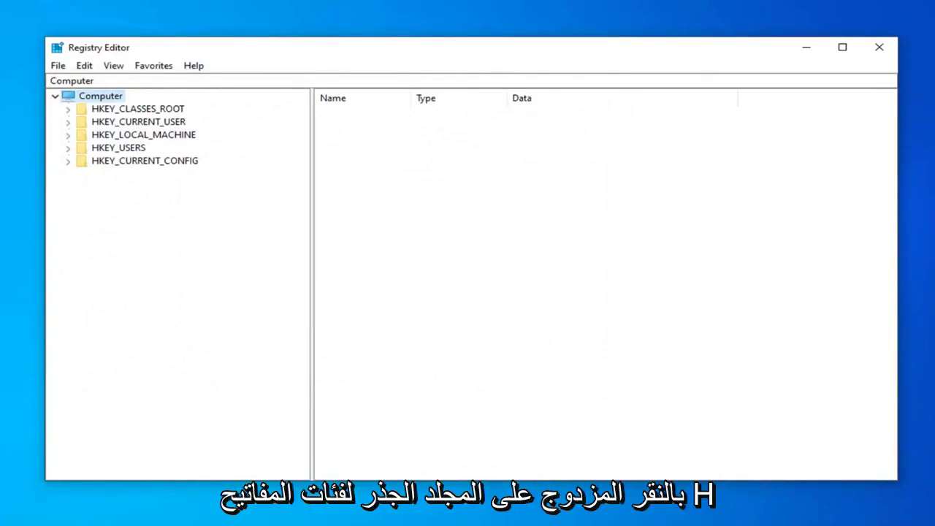
Expand HKEY_CLASSES_ROOT and select the .exe key among the file-extension keys.
{"action": "left_click", "coordinate": [122, 111]}
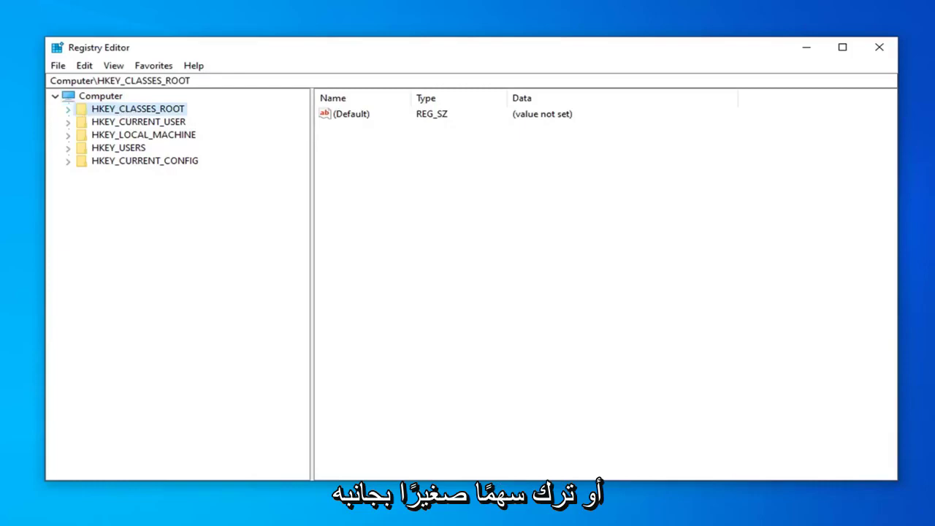
{"action": "key", "text": "Right"}
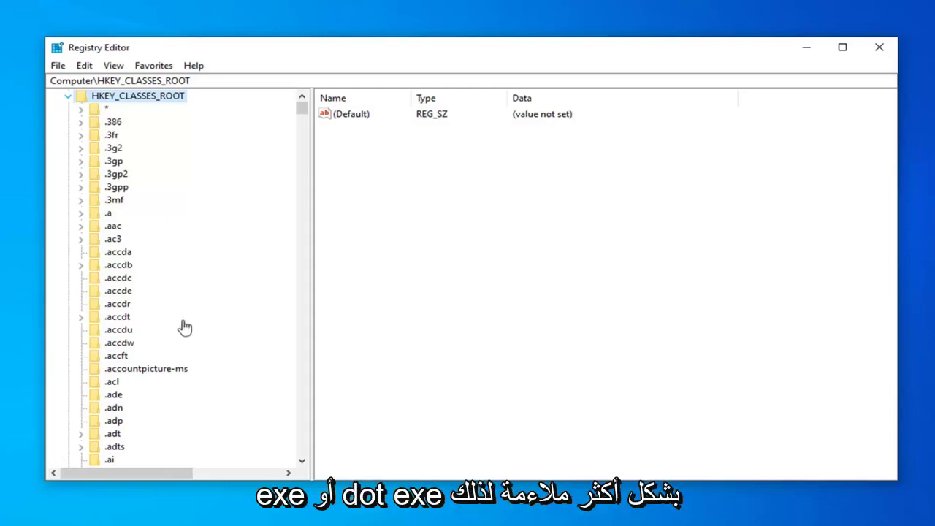
{"action": "left_click", "coordinate": [117, 329]}
{"action": "scroll", "coordinate": [117, 409], "scroll_direction": "down", "scroll_amount": 3}
{"action": "scroll", "coordinate": [117, 409], "scroll_direction": "down", "scroll_amount": 18}
{"action": "scroll", "coordinate": [110, 437], "scroll_direction": "down", "scroll_amount": 20}
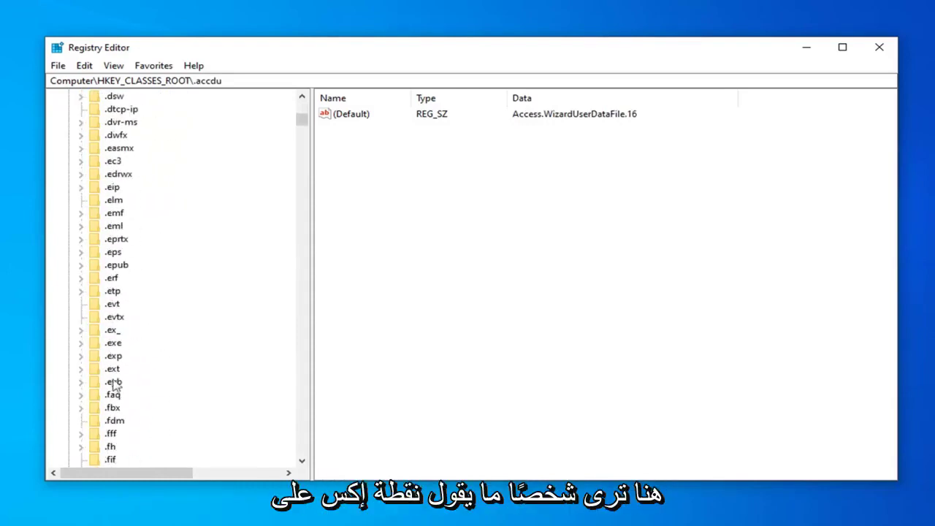
{"action": "left_click", "coordinate": [113, 344]}
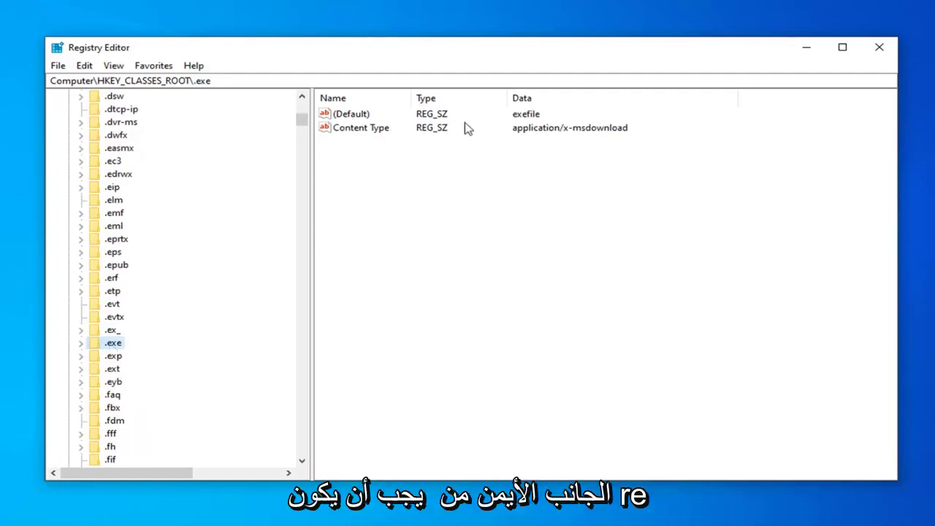
Check that the .exe (Default) value reads exefile and close it with OK, unchanged.
{"action": "double_click", "coordinate": [340, 117]}
{"action": "left_click_drag", "start_coordinate": [284, 112], "coordinate": [549, 165]}
{"action": "left_click", "coordinate": [416, 242]}
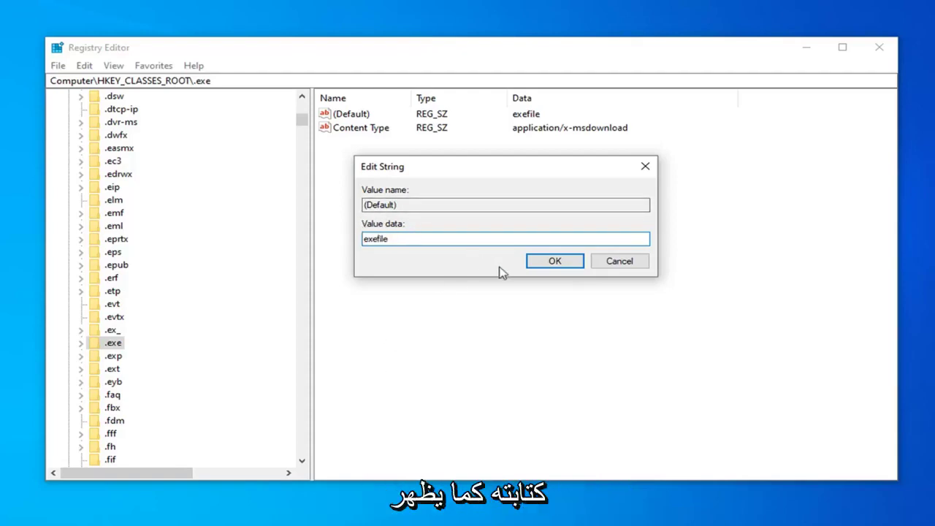
{"action": "left_click", "coordinate": [553, 261]}
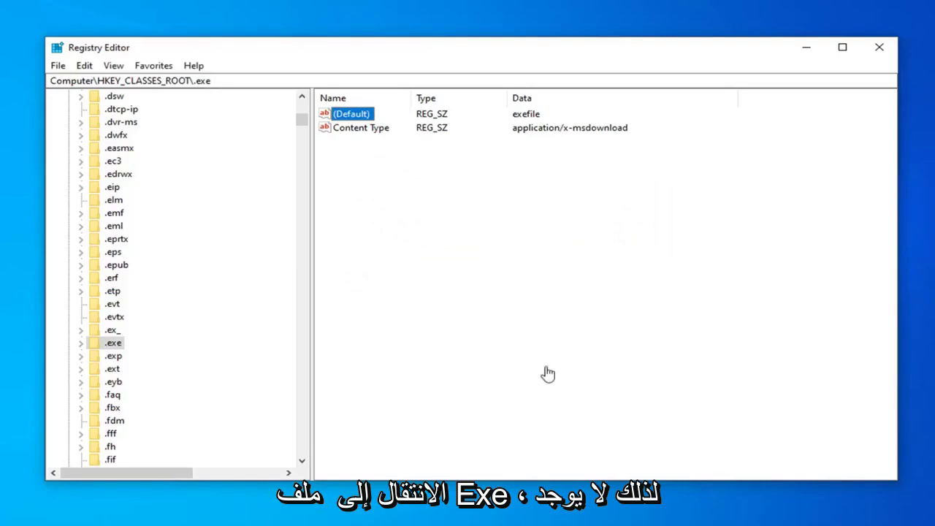
Select the .exp key and scroll further down the HKEY_CLASSES_ROOT key tree.
{"action": "left_click", "coordinate": [117, 356]}
{"action": "scroll", "coordinate": [129, 357], "scroll_direction": "down", "scroll_amount": 20}
{"action": "scroll", "coordinate": [130, 357], "scroll_direction": "down", "scroll_amount": 5}
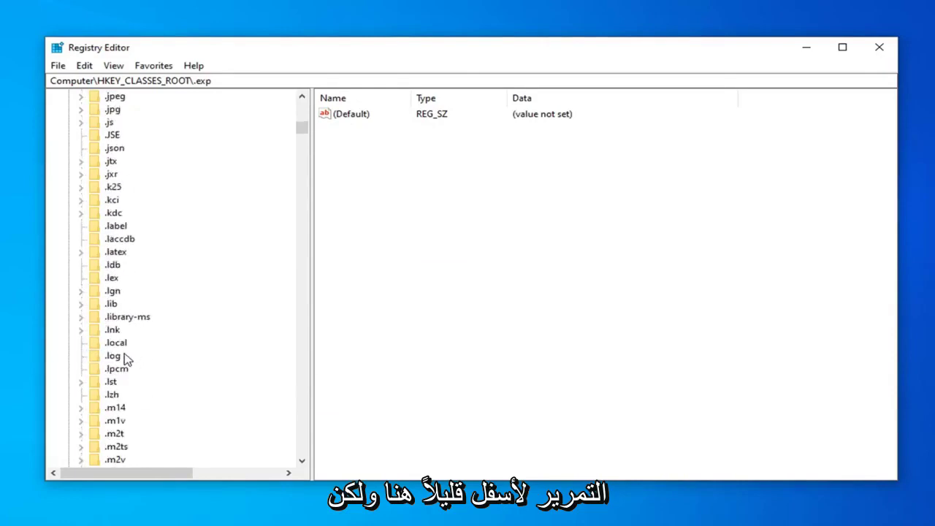
{"action": "scroll", "coordinate": [119, 365], "scroll_direction": "down", "scroll_amount": 20}
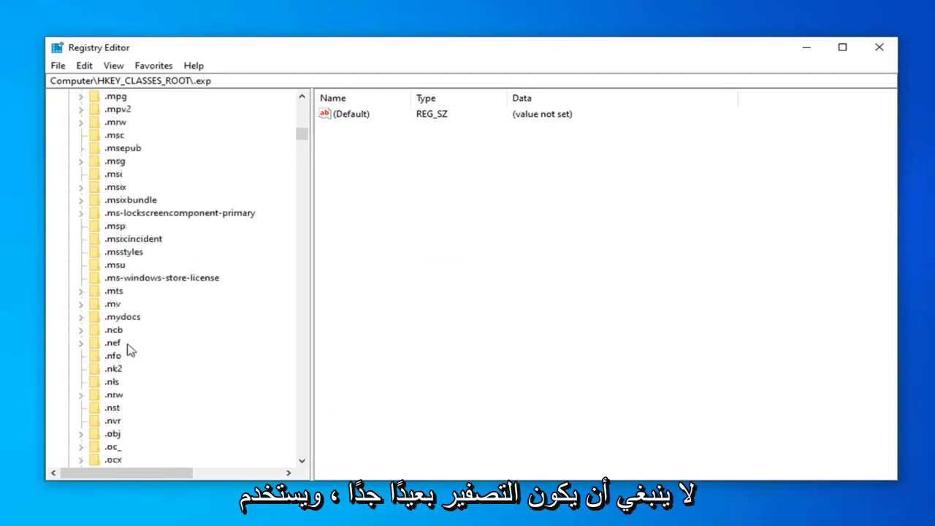
{"action": "scroll", "coordinate": [186, 345], "scroll_direction": "down", "scroll_amount": 6}
{"action": "left_click_drag", "start_coordinate": [302, 138], "coordinate": [308, 217]}
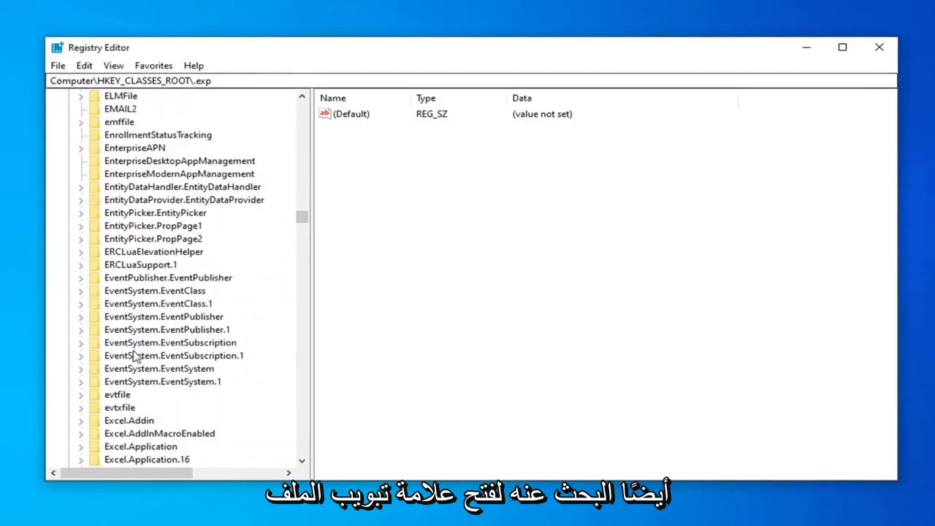
{"action": "scroll", "coordinate": [124, 371], "scroll_direction": "down", "scroll_amount": 2}
{"action": "scroll", "coordinate": [124, 372], "scroll_direction": "down", "scroll_amount": 5}
{"action": "scroll", "coordinate": [124, 385], "scroll_direction": "down", "scroll_amount": 4}
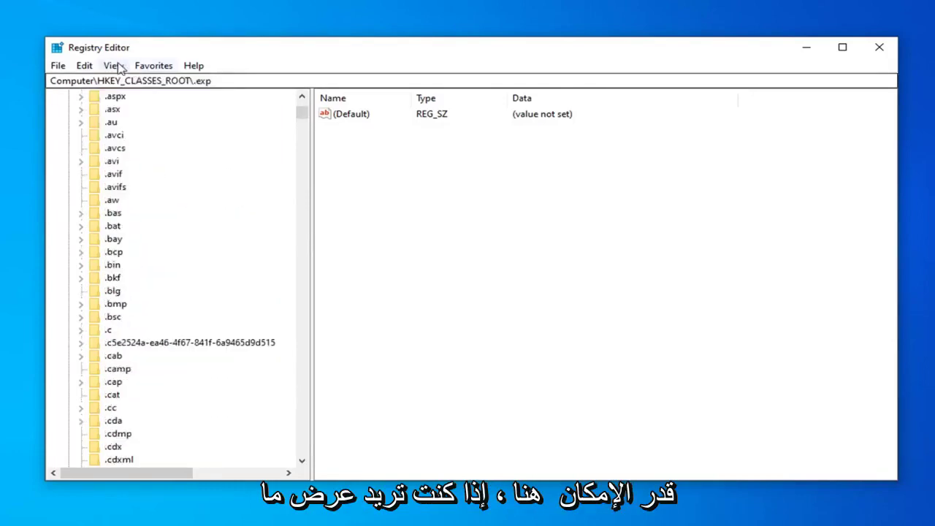
Open Edit > Find with 'exefile' in the Find what box.
{"action": "left_click", "coordinate": [113, 65]}
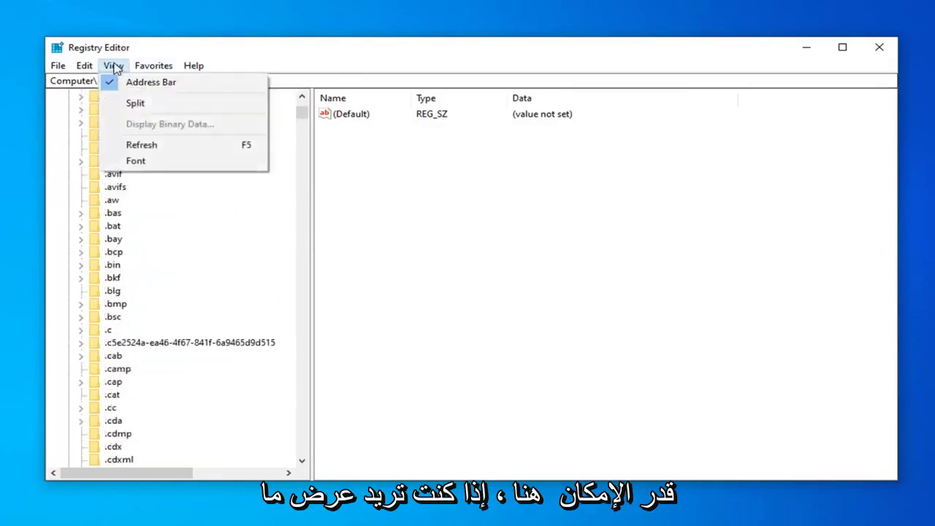
{"action": "mouse_move", "coordinate": [84, 65]}
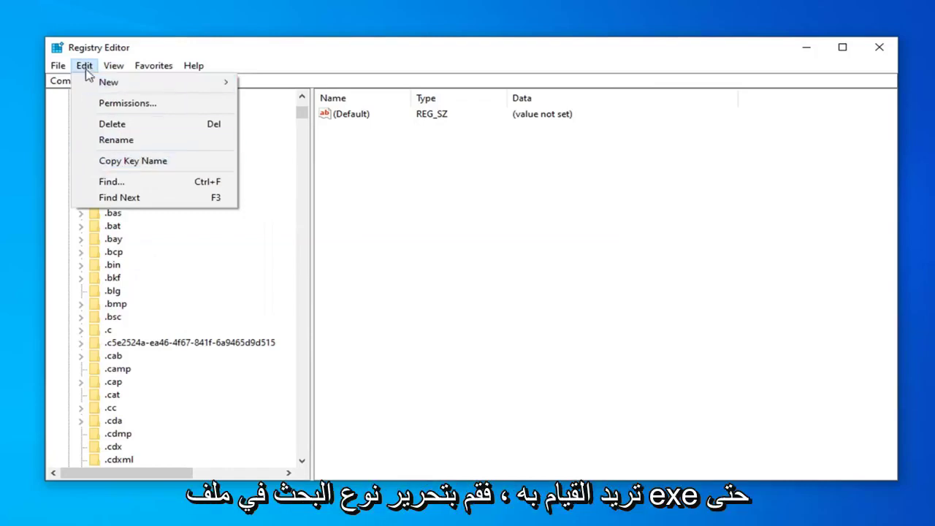
{"action": "left_click", "coordinate": [113, 182]}
Search keys only for 'exefile', with Values and Data unchecked, using Find Next.
{"action": "key", "text": "End"}
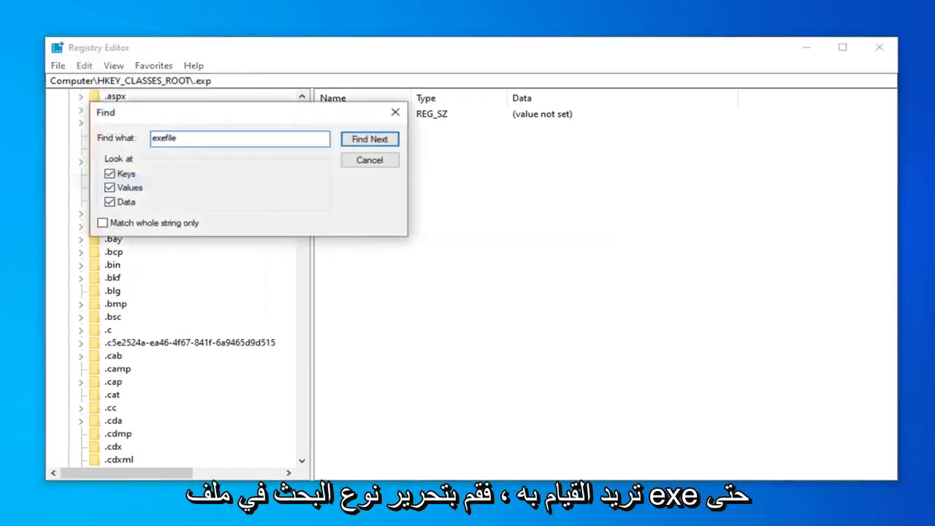
{"action": "left_click", "coordinate": [109, 188]}
{"action": "left_click", "coordinate": [109, 202]}
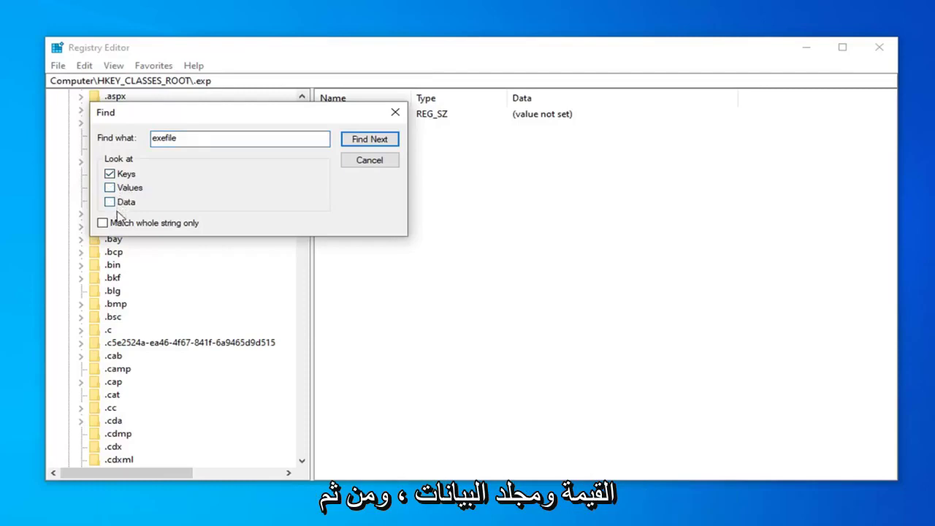
{"action": "left_click", "coordinate": [371, 142]}
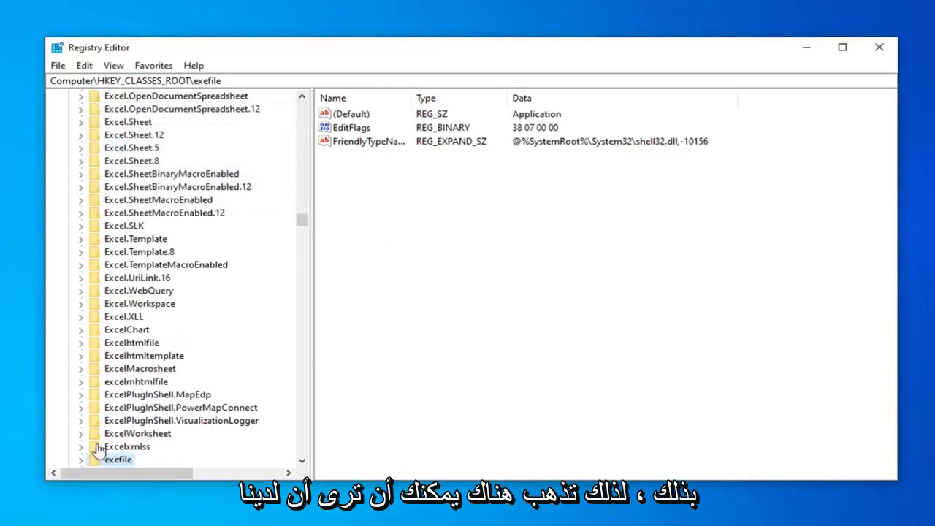
Check that exefile's (Default) value reads Application and close the editor without changes.
{"action": "scroll", "coordinate": [110, 443], "scroll_direction": "down", "scroll_amount": 3}
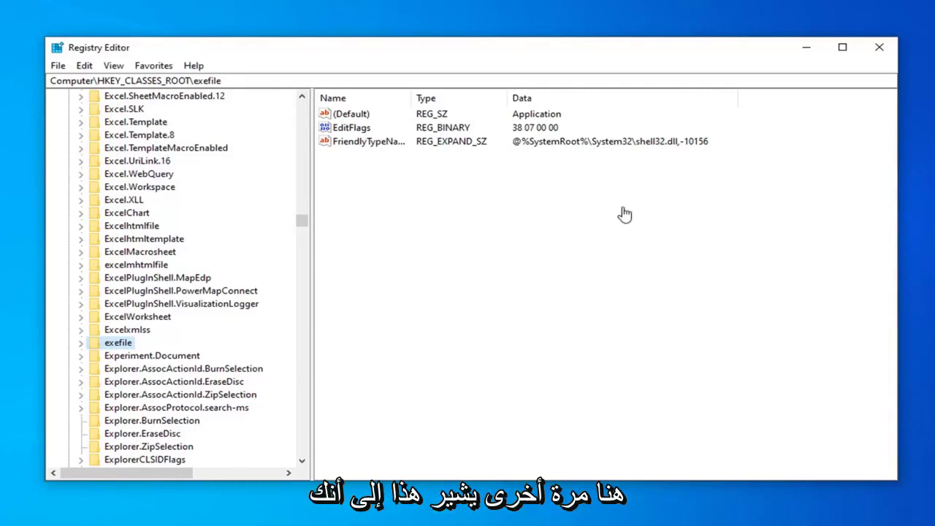
{"action": "double_click", "coordinate": [354, 115]}
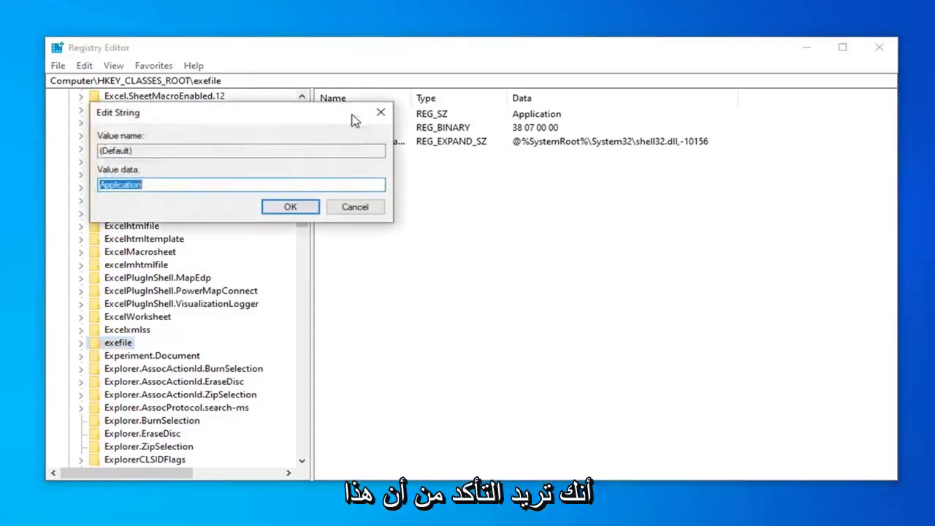
{"action": "left_click_drag", "start_coordinate": [273, 111], "coordinate": [620, 148]}
{"action": "key", "text": "End"}
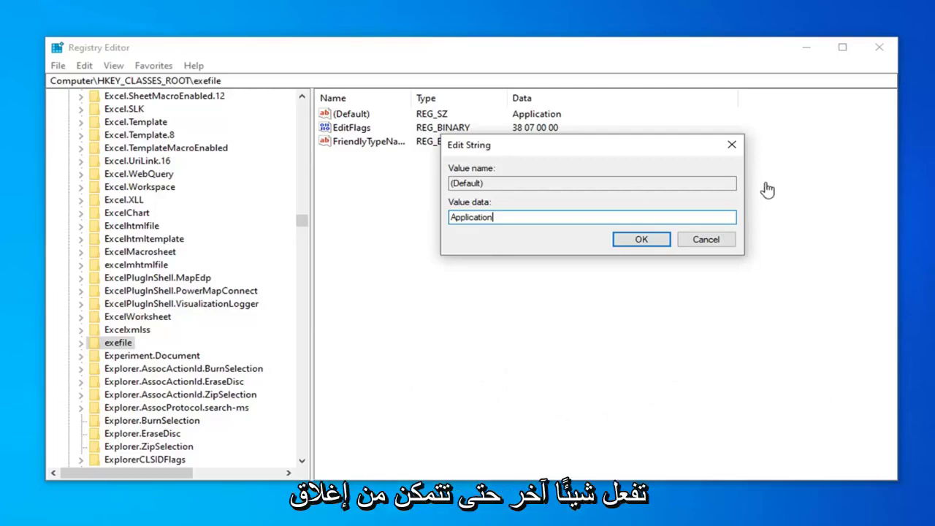
{"action": "left_click", "coordinate": [733, 144]}
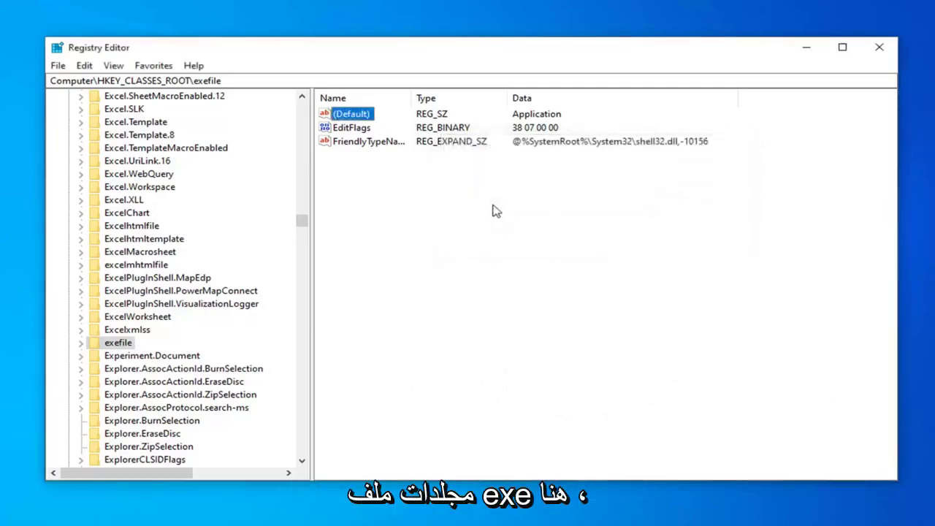
Expand exefile > shell > open to reveal the command subkey.
{"action": "left_click", "coordinate": [82, 345]}
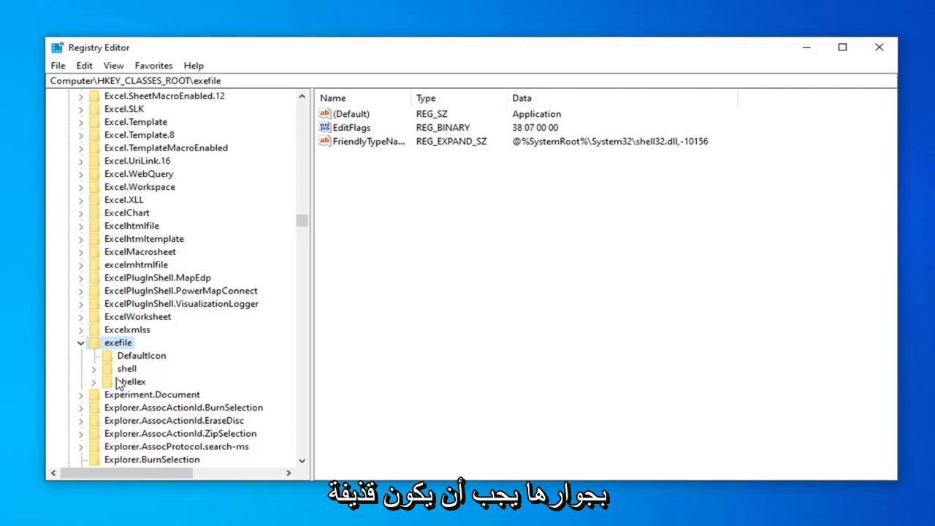
{"action": "left_click", "coordinate": [96, 367]}
{"action": "left_click", "coordinate": [94, 370]}
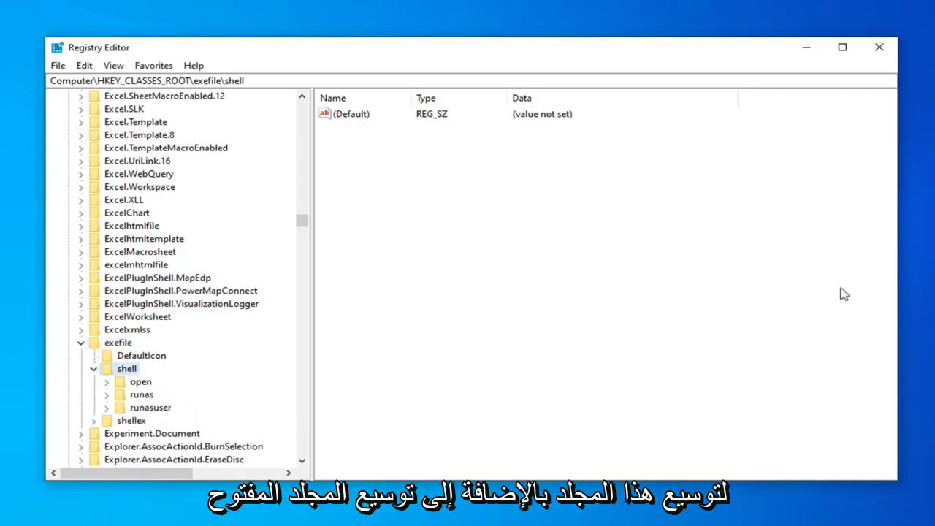
{"action": "left_click", "coordinate": [141, 382]}
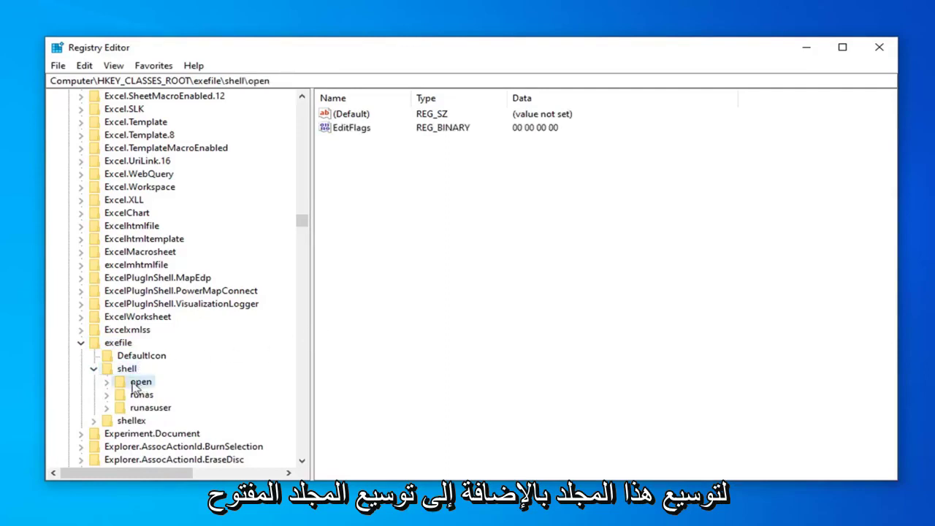
{"action": "left_click", "coordinate": [107, 382]}
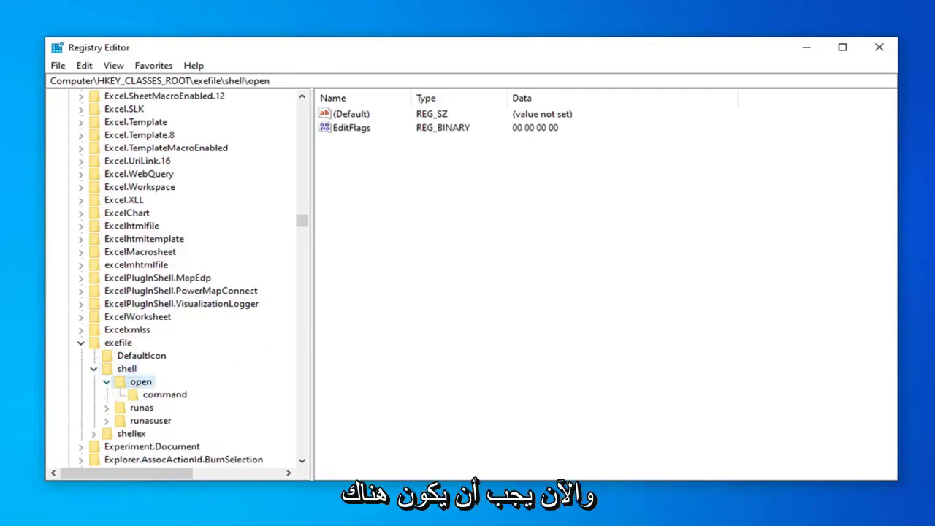
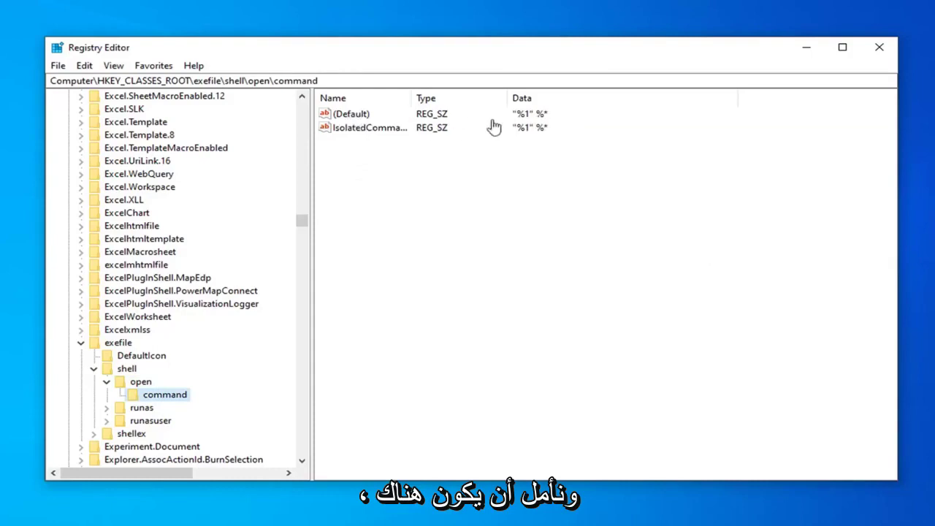
Open the (Default) value's Edit String dialog and confirm its value data reads "%1" %*.
{"action": "double_click", "coordinate": [349, 117]}
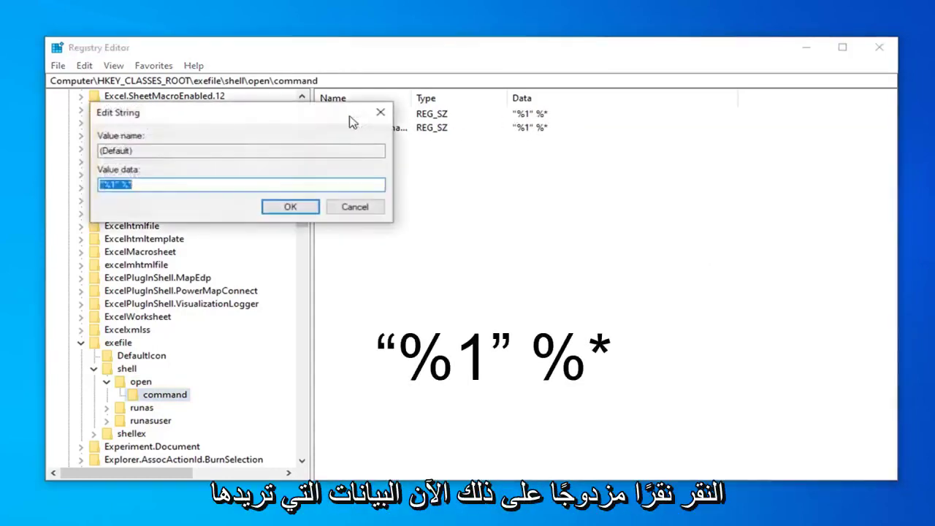
{"action": "left_click_drag", "start_coordinate": [191, 115], "coordinate": [468, 161]}
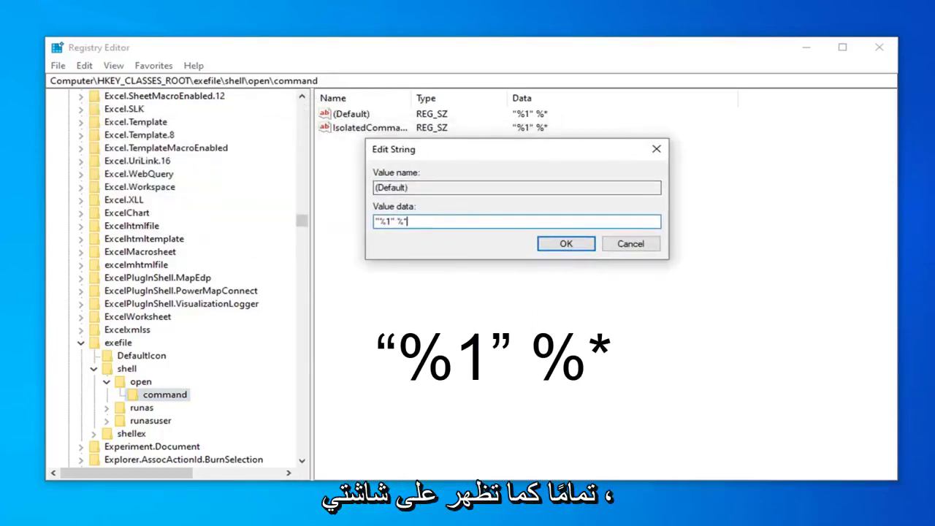
{"action": "key", "text": "ctrl+a"}
{"action": "key", "text": "End"}
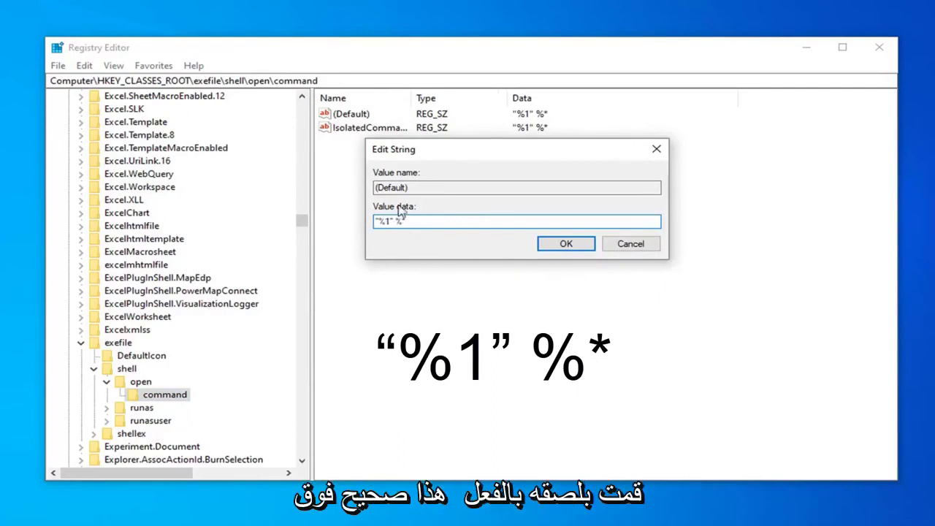